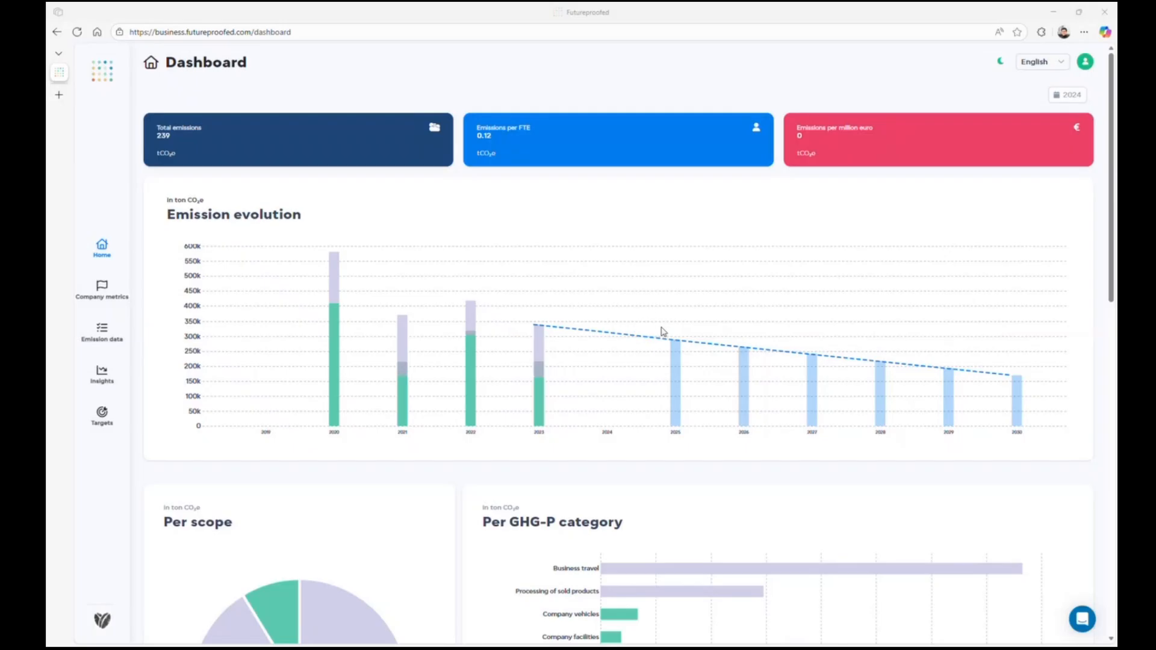
Step: Open CoffeeBell's custom emission factors in the company settings and start a new emission factor
click(106, 624)
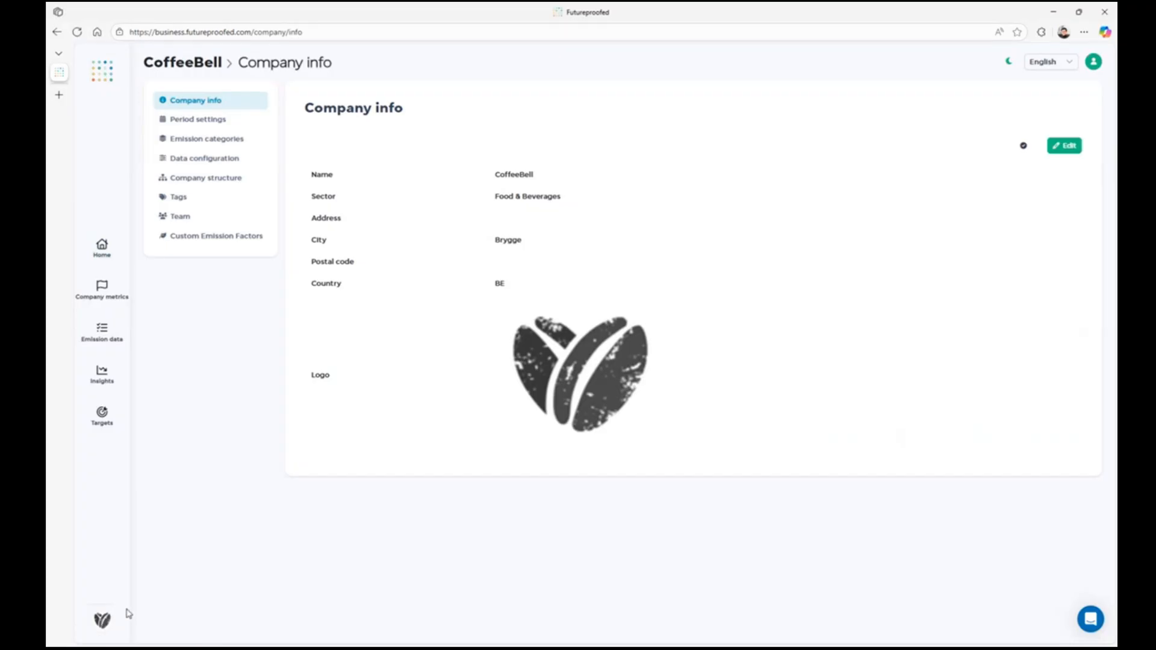
click(219, 240)
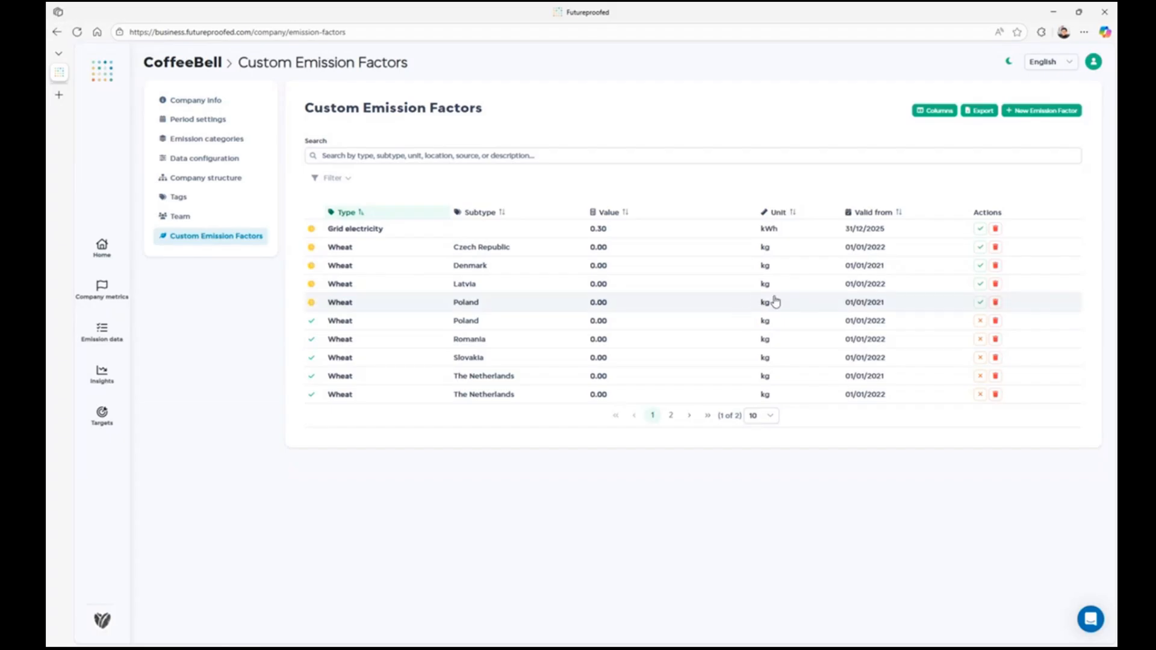
click(1055, 115)
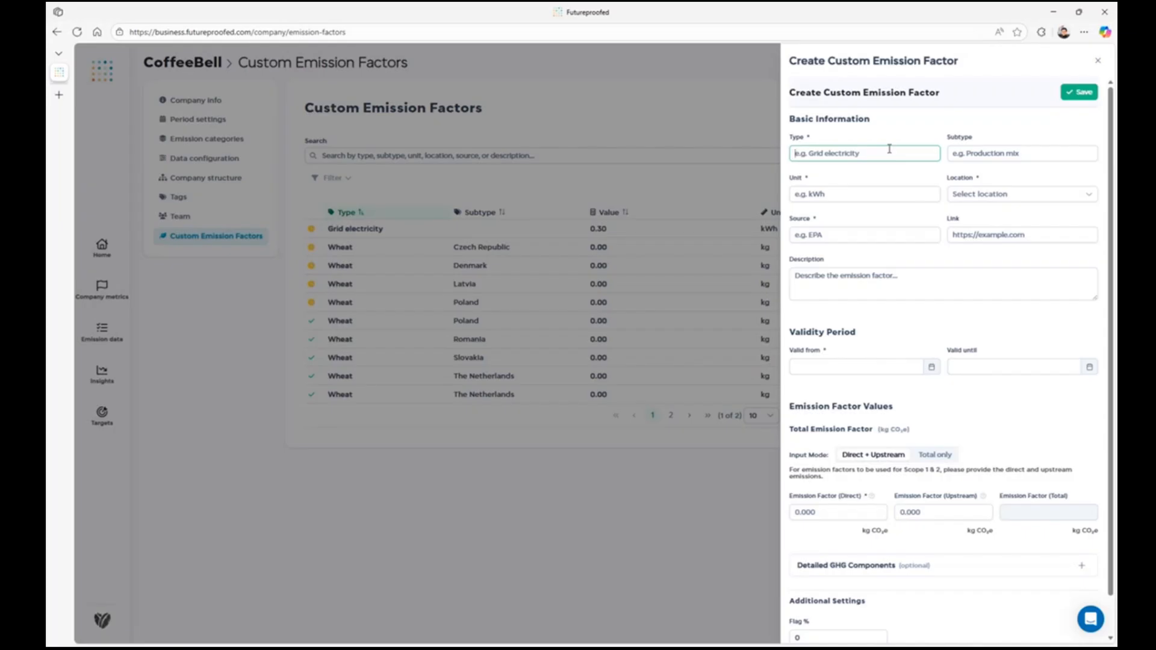
Step: Set the new emission factor's type to Grid electricity, its unit to kWh and its location to Europe (EU)
text(Grid)
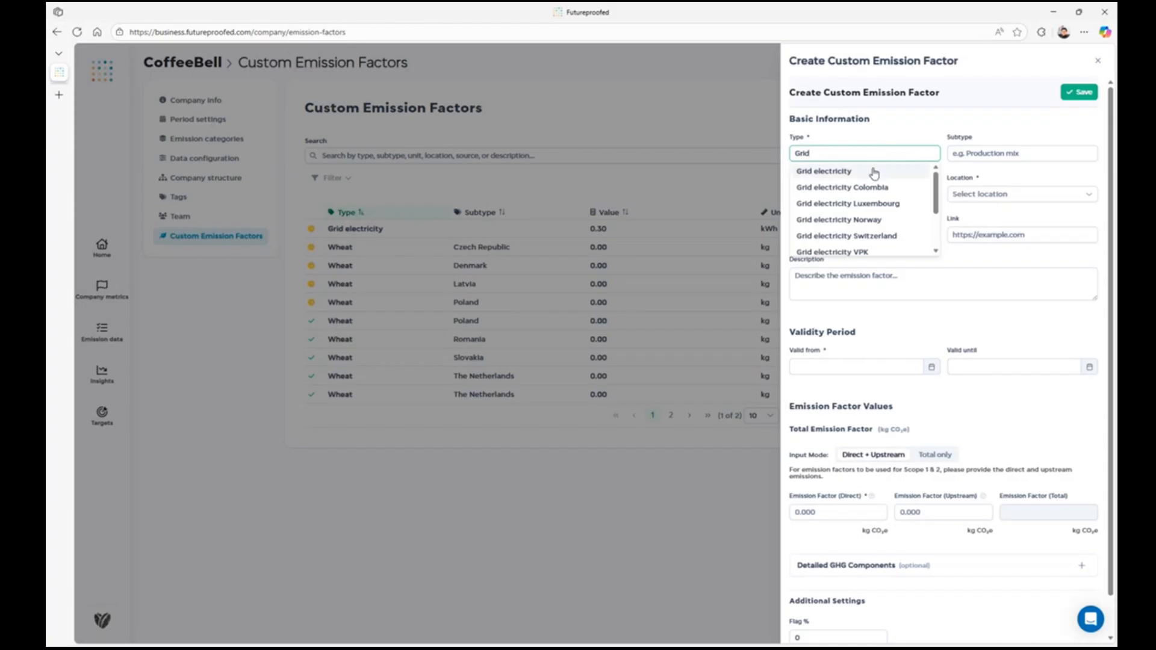
click(874, 173)
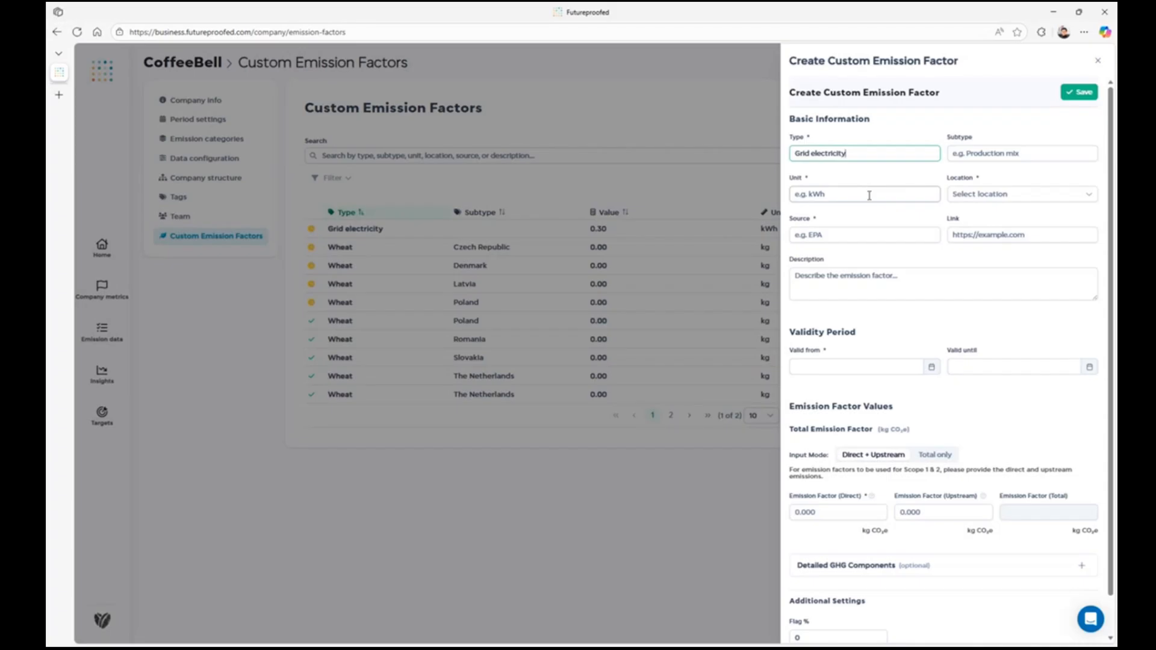
click(869, 195)
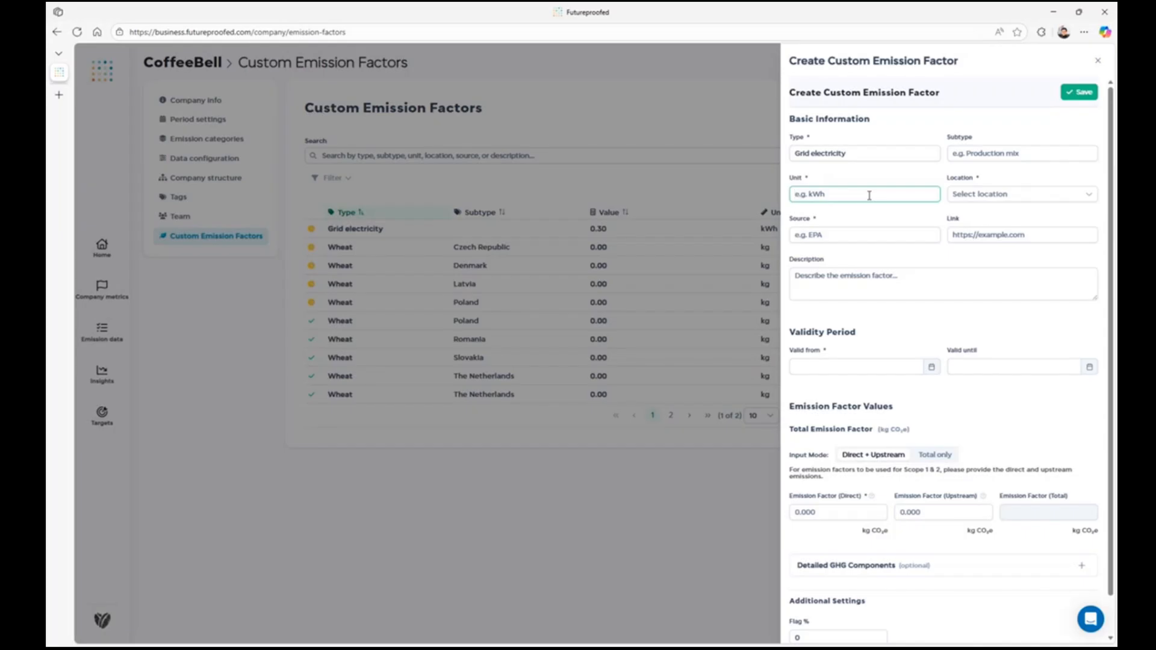
text(k)
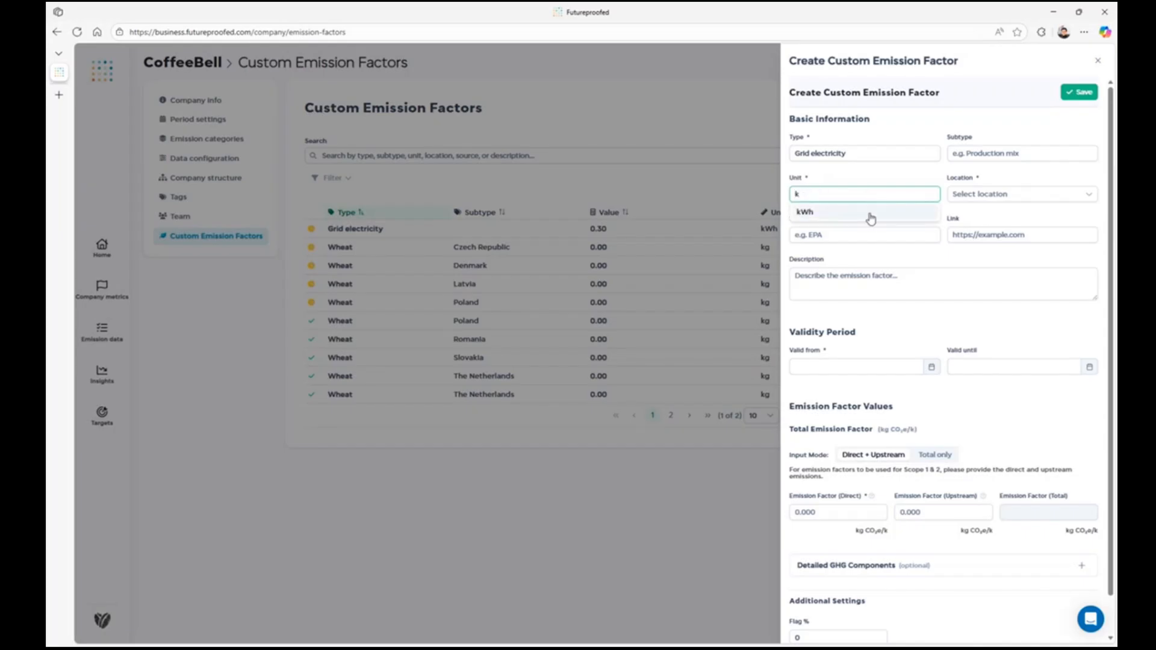
click(871, 214)
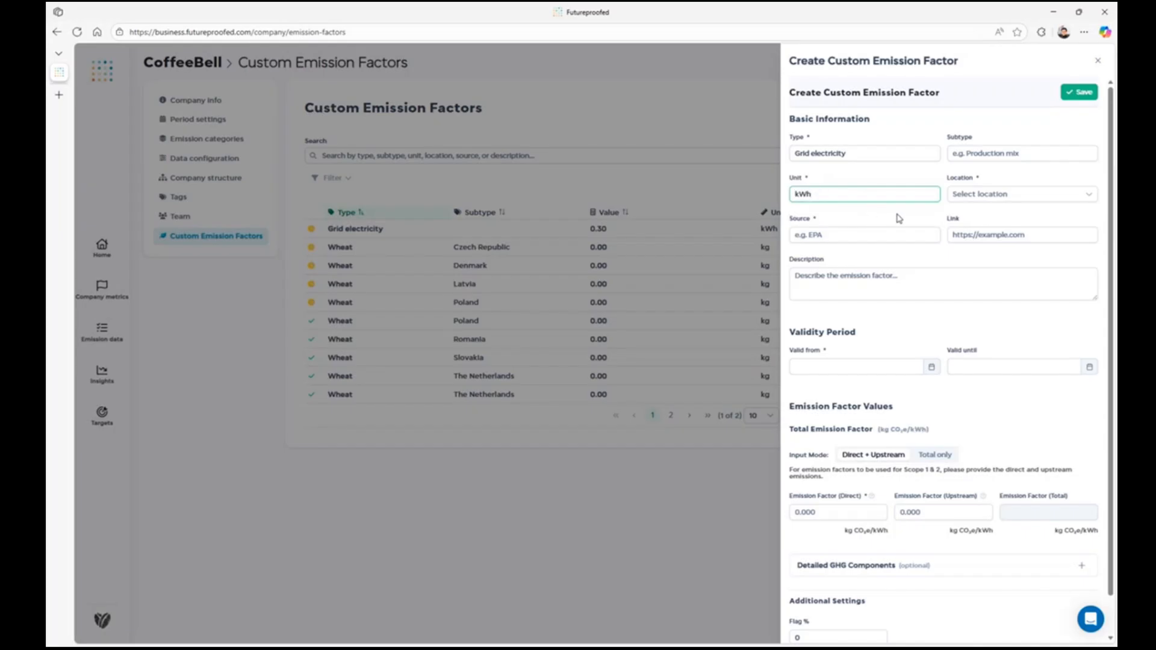
click(984, 196)
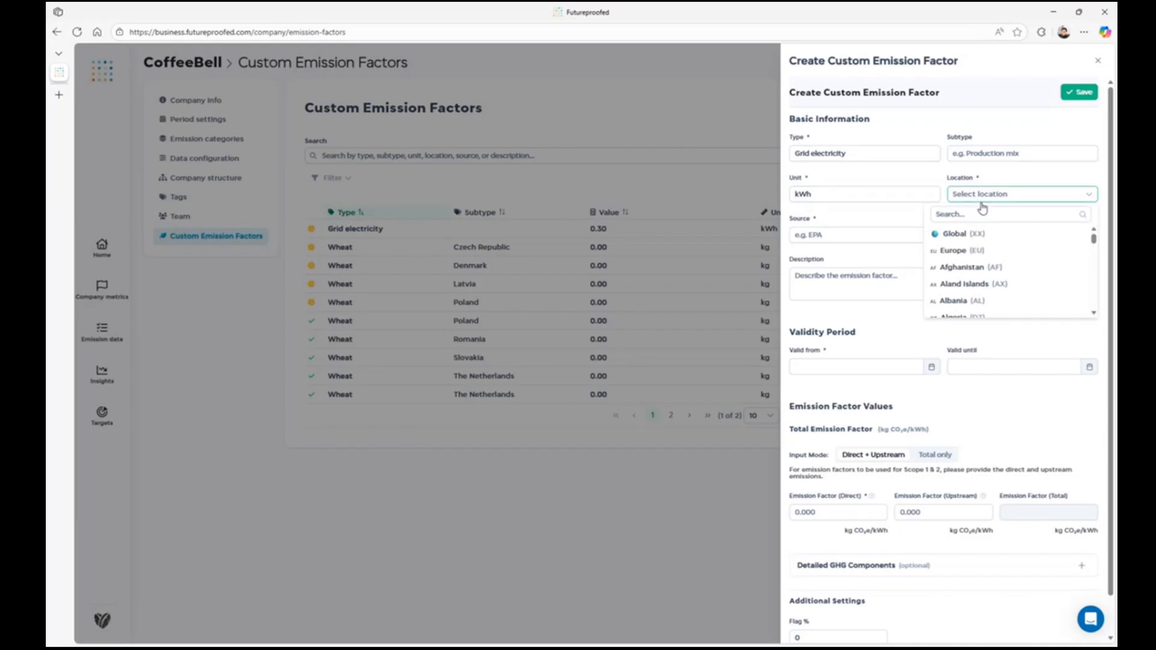
click(984, 251)
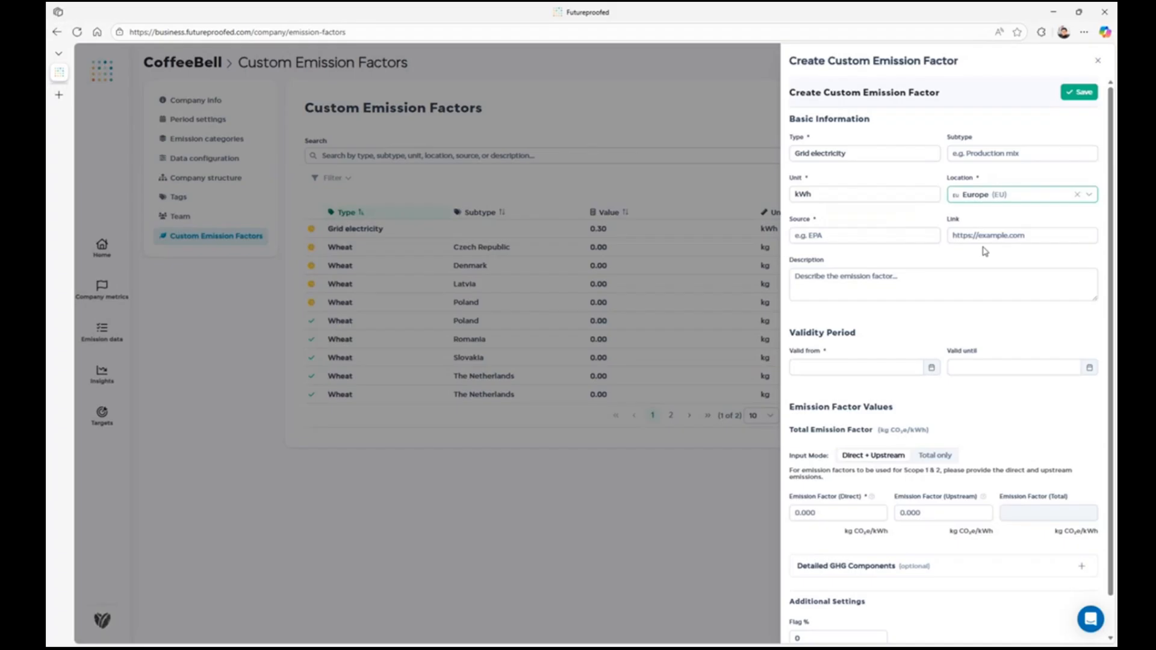
Step: Enter "Supplier name" as the emission factor's source and set its valid-from date to 2025-12-31
click(869, 235)
click(867, 273)
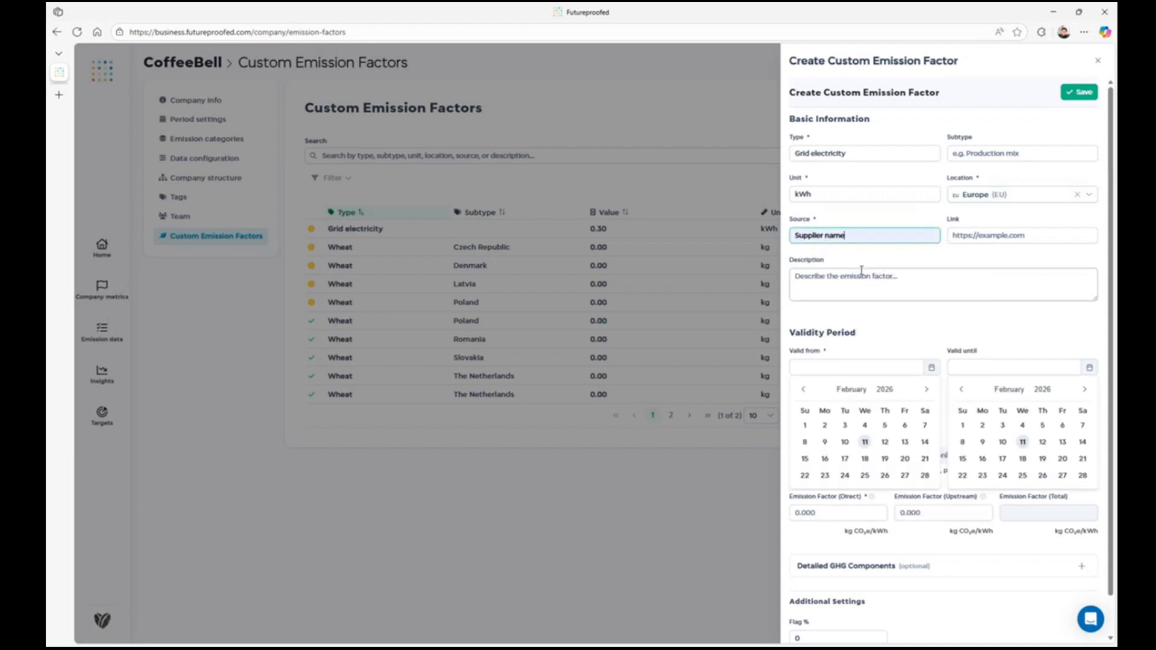
click(871, 274)
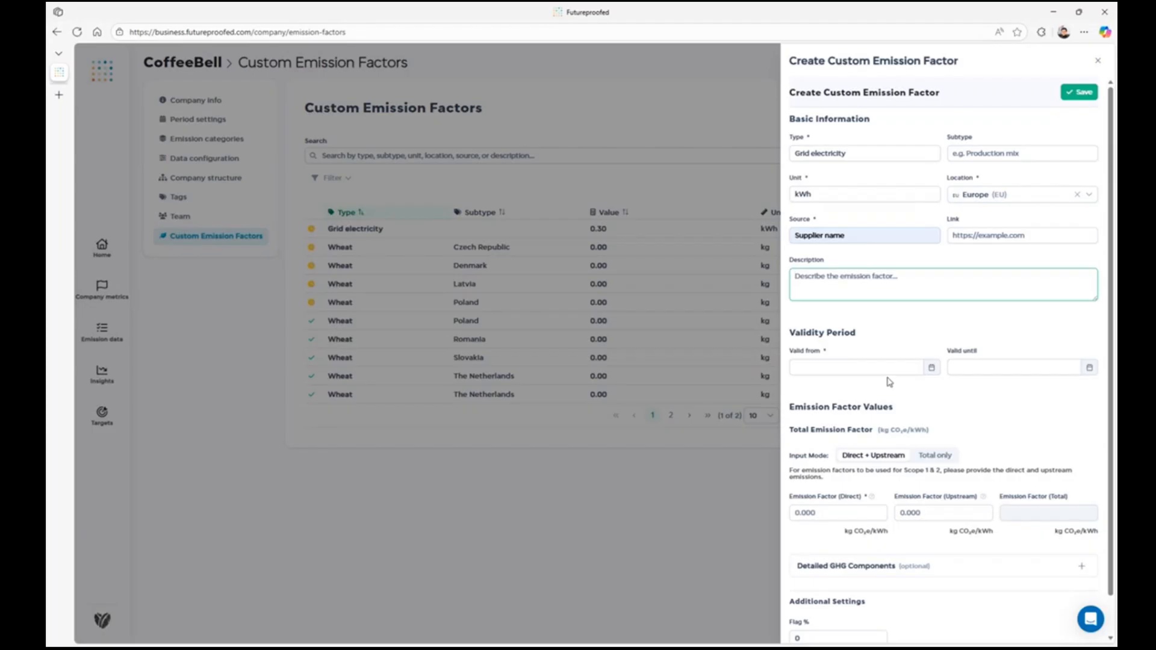
click(857, 366)
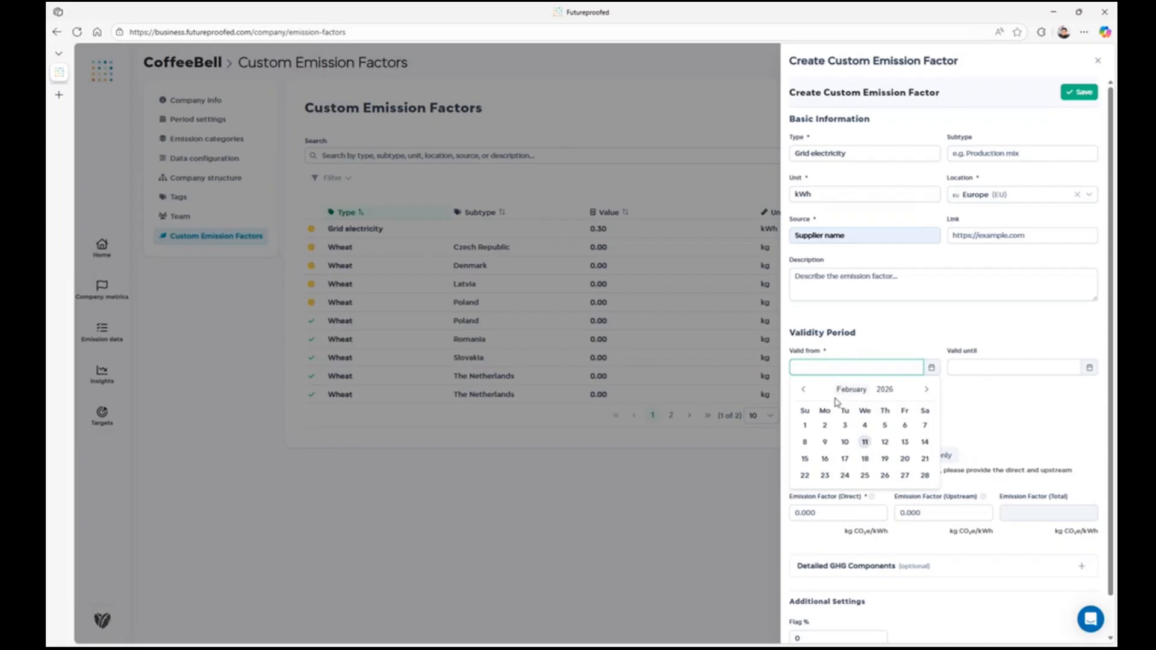
click(807, 391)
click(885, 426)
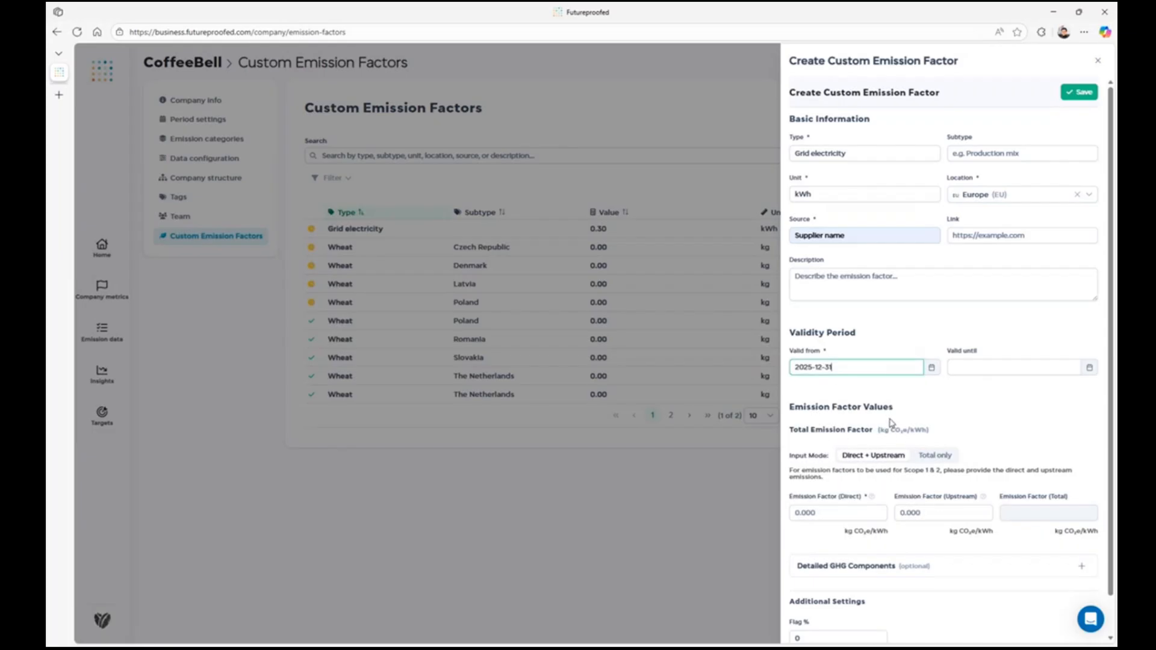
Step: Compare the Total only and Direct + Upstream input modes for the emission factor values, ending on Direct + Upstream
scroll(891, 421, down, 1)
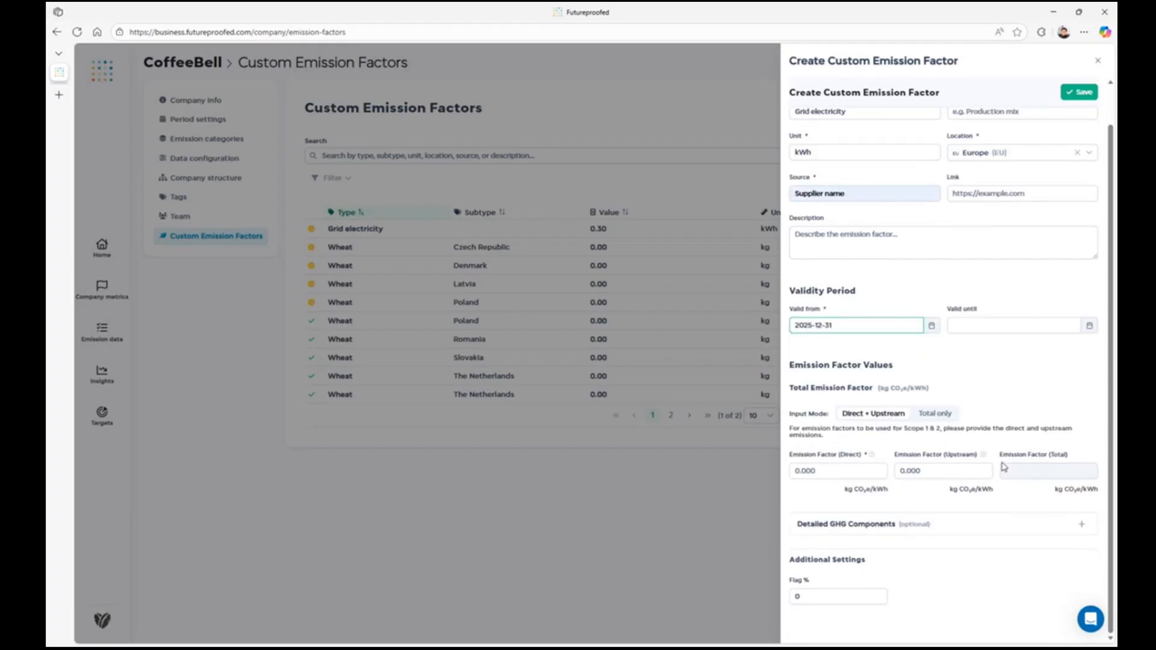
click(943, 414)
click(883, 421)
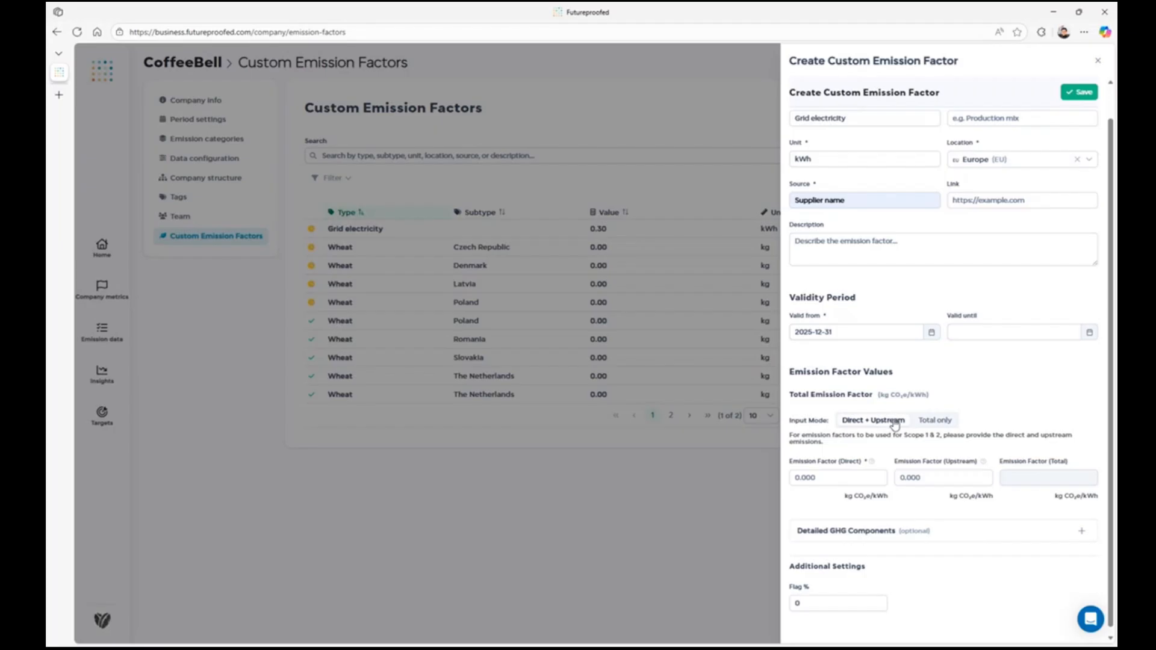
click(944, 423)
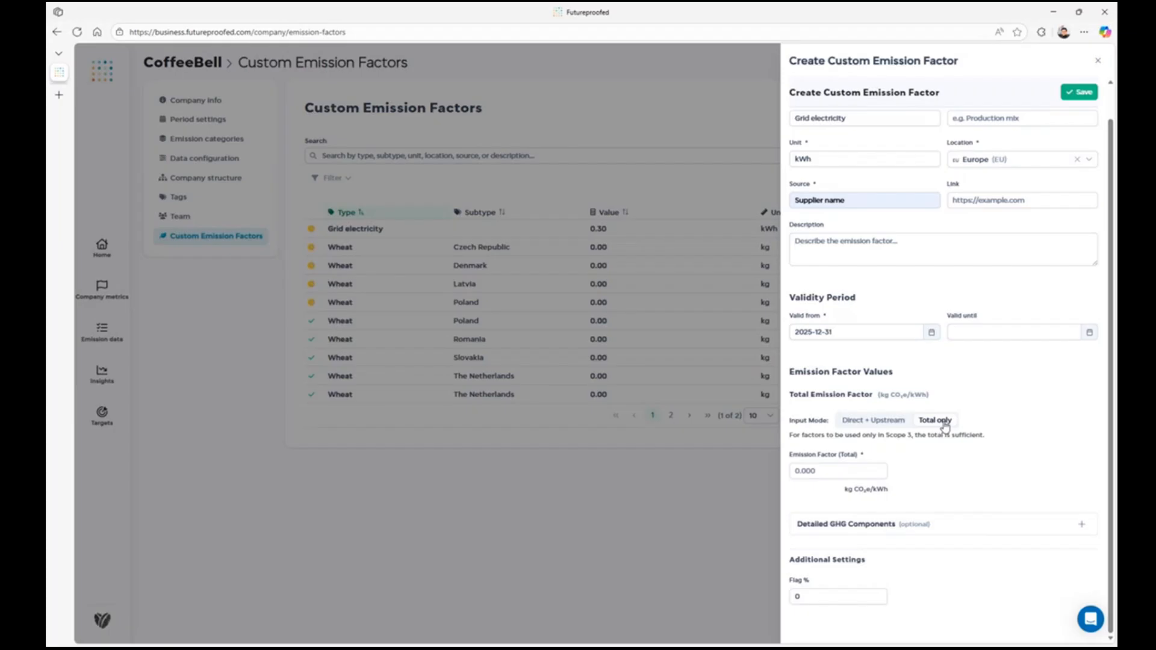
click(879, 421)
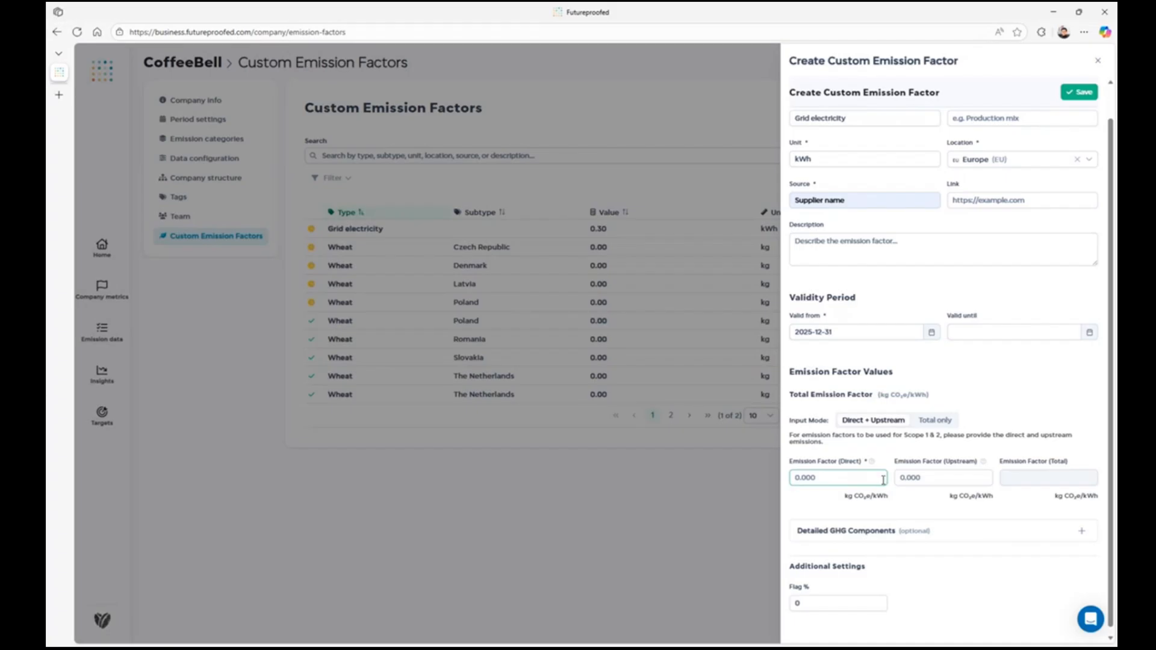
Step: Set the direct emission factor to 0.2 and the upstream emission factor to 0.1 kg CO₂e/kWh
text(0.2)
click(944, 484)
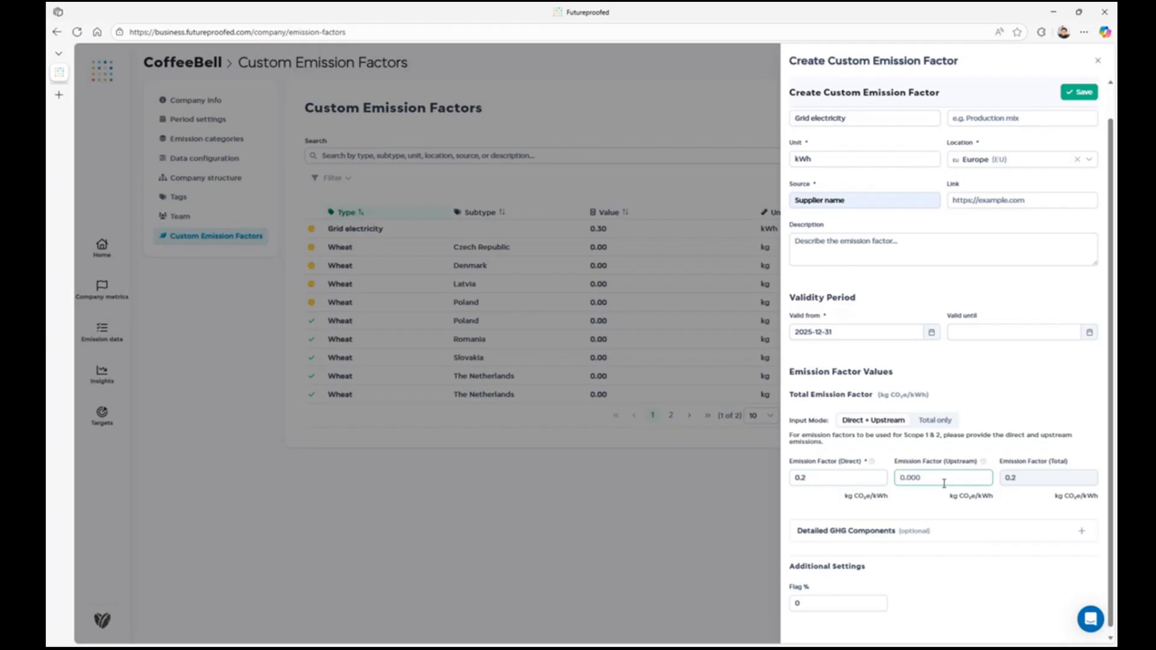
text(0.1)
click(932, 508)
Step: Review the optional subtype, link, description and valid-until fields without filling them in
scroll(931, 505, up, 1)
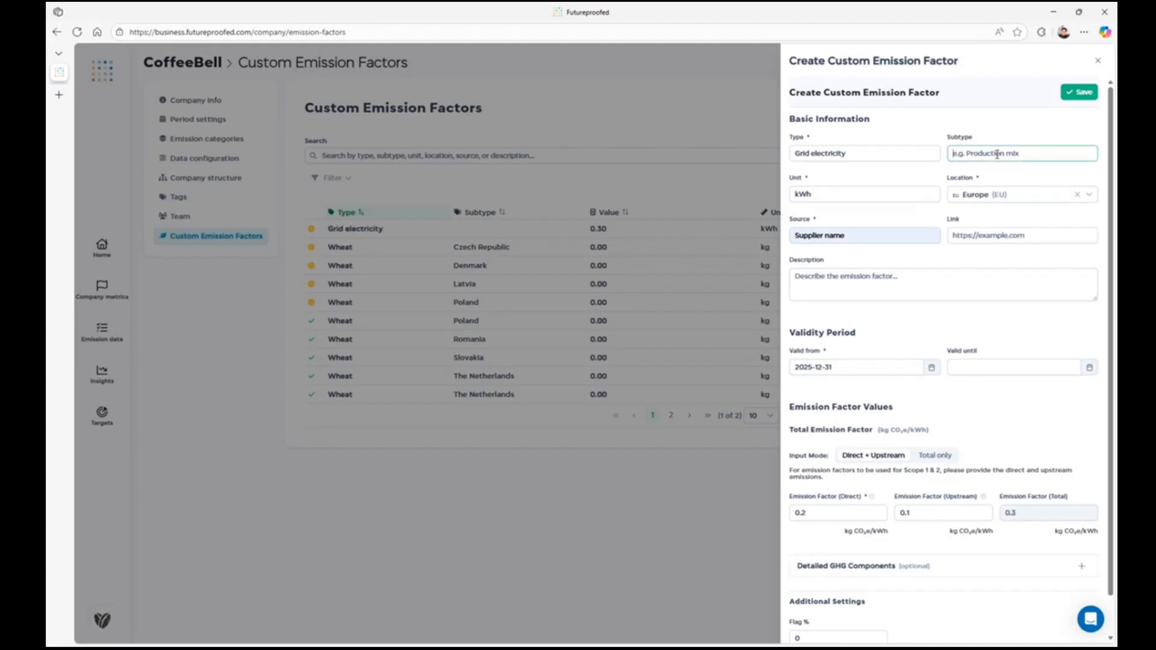
click(985, 234)
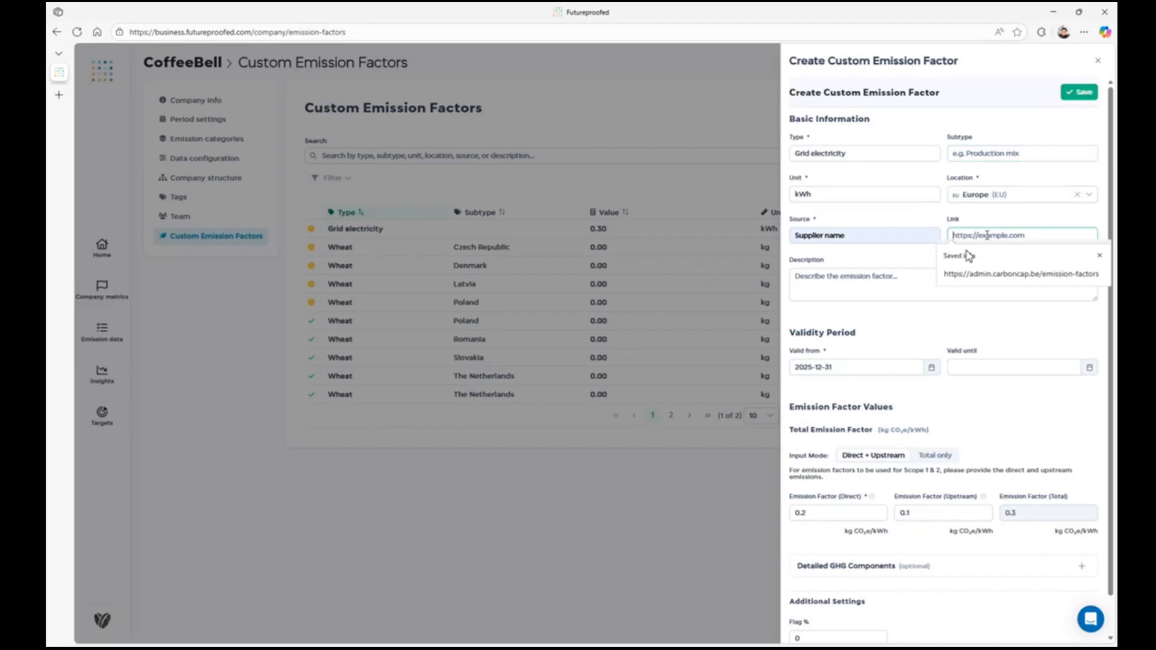
click(901, 290)
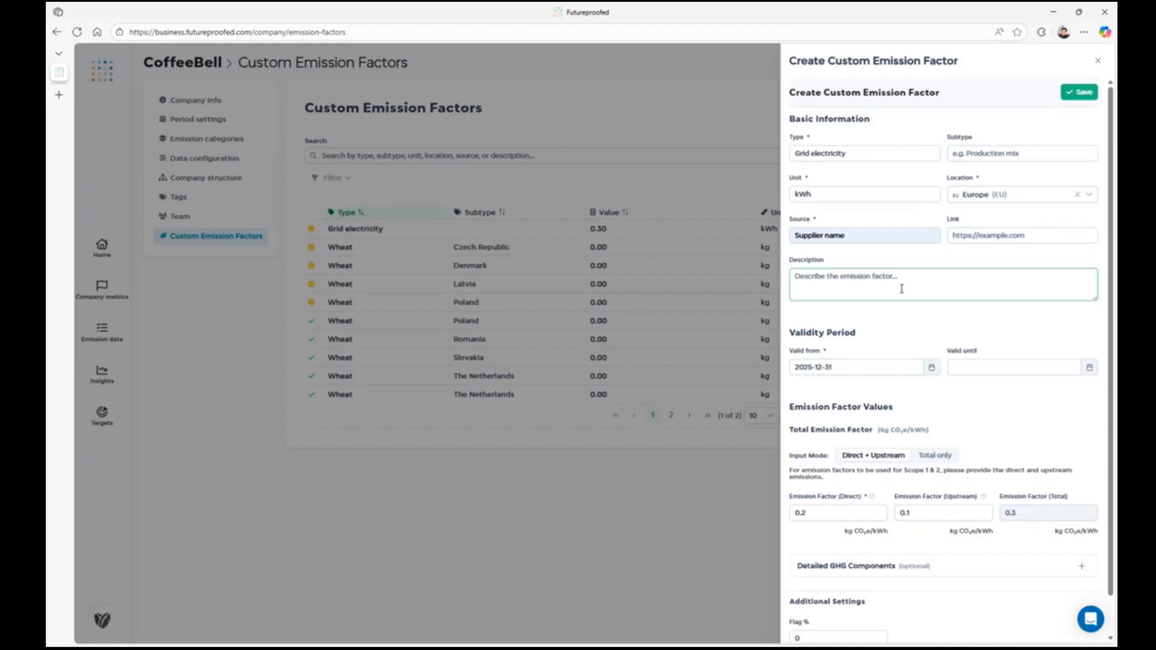
click(973, 364)
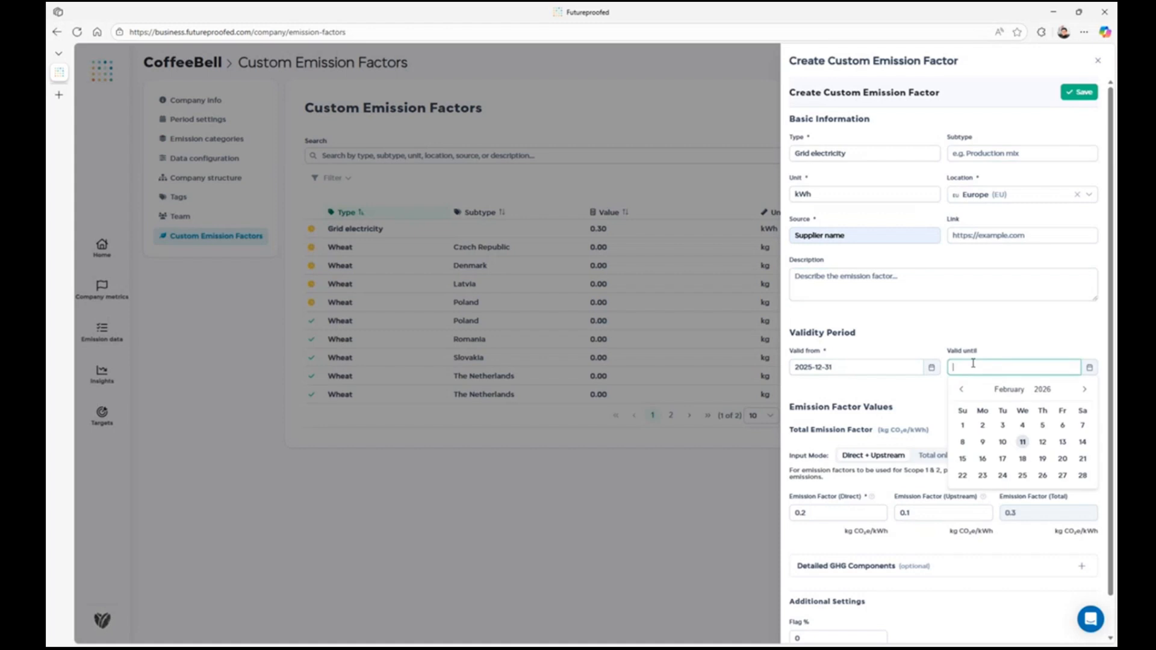
click(979, 329)
Step: Expand the detailed GHG components and examine their optional direct and upstream fields and the Flag % setting
scroll(980, 331, down, 1)
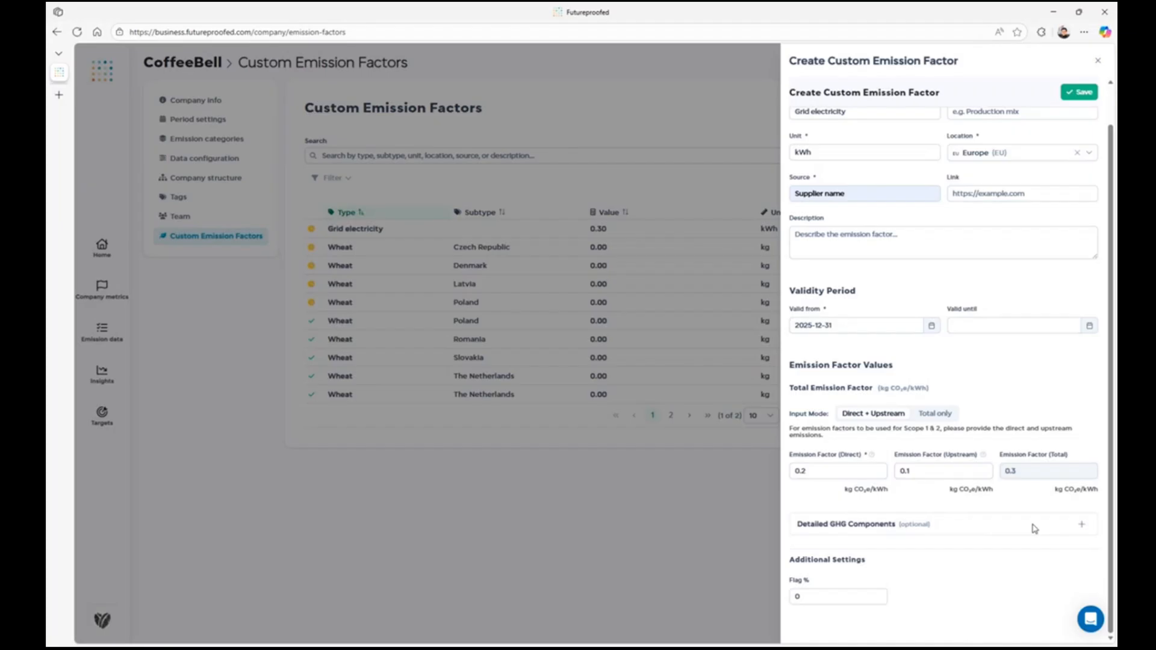
click(1077, 527)
scroll(1045, 517, down, 2)
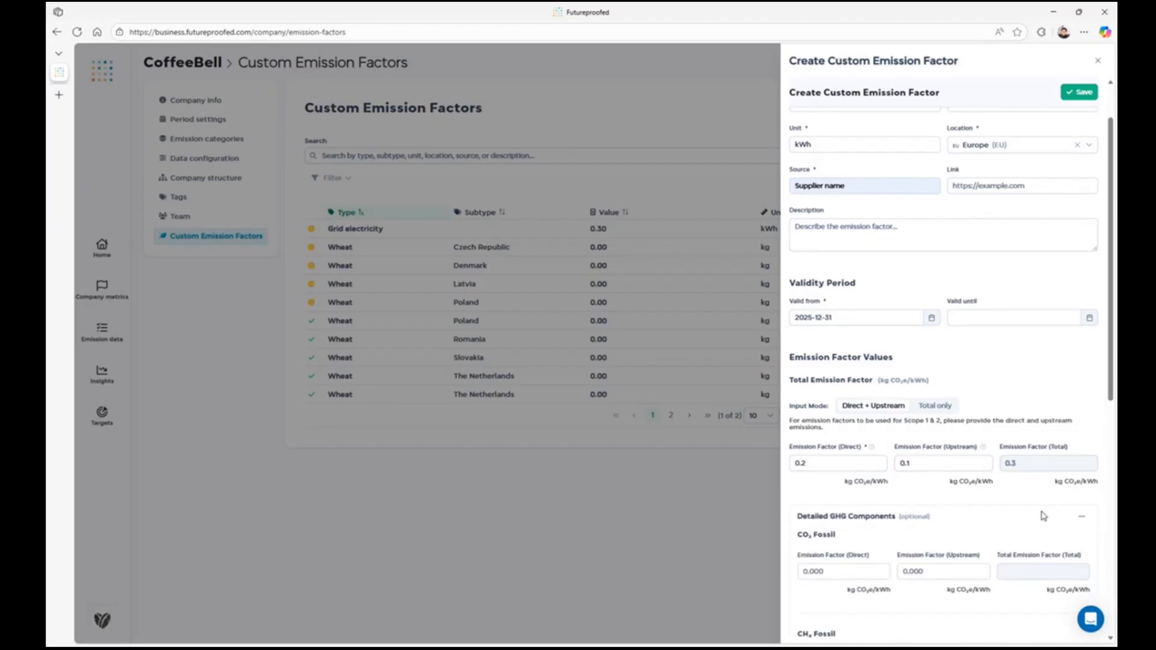
scroll(1044, 515, down, 4)
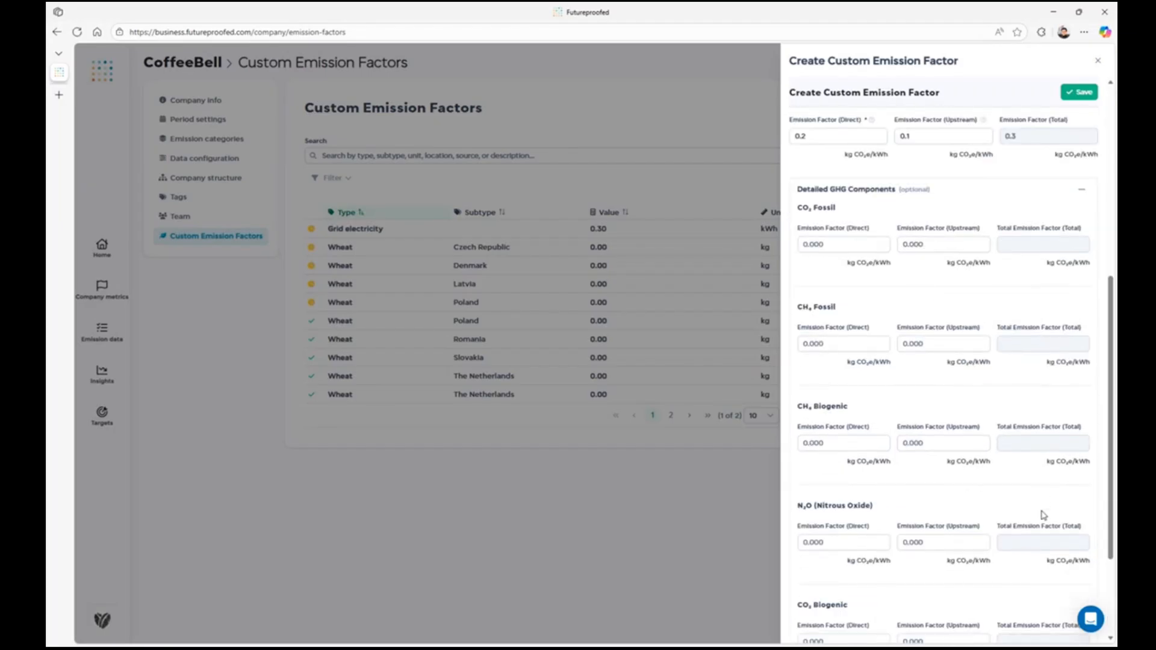
scroll(1043, 515, down, 3)
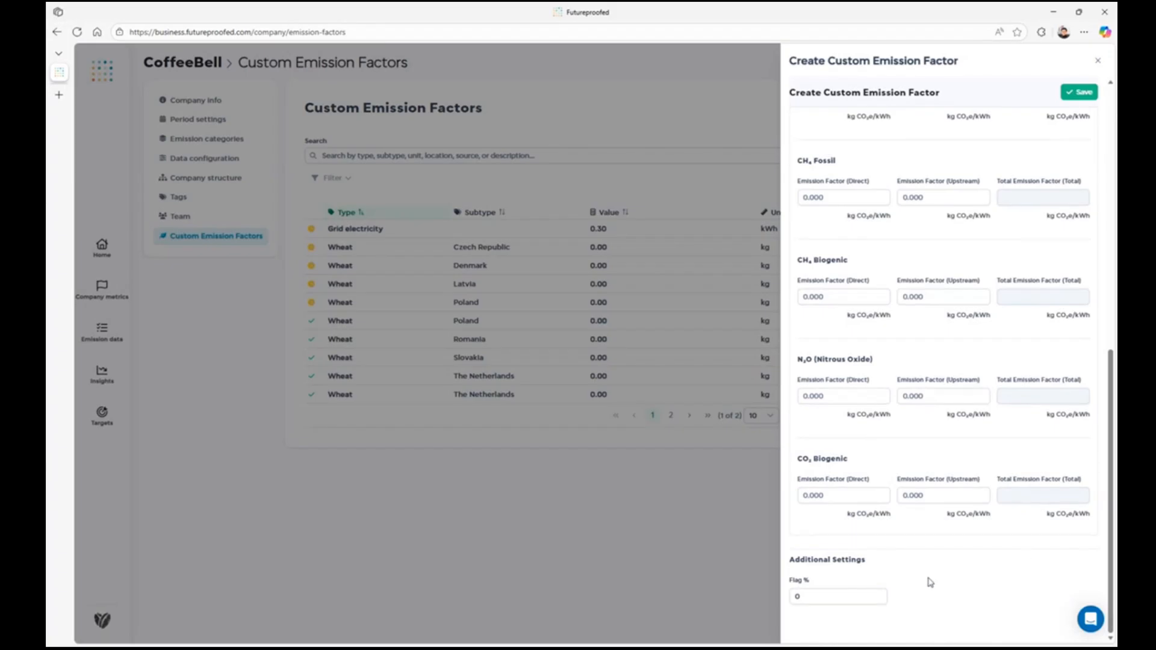
click(851, 597)
scroll(937, 540, up, 5)
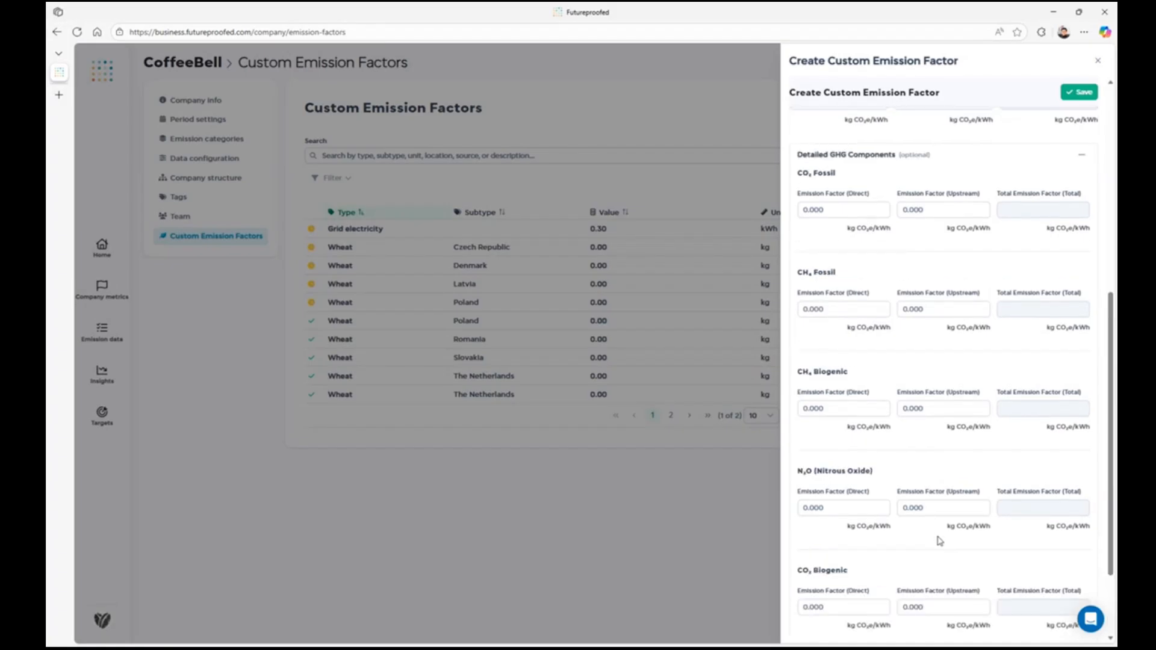
scroll(940, 540, up, 2)
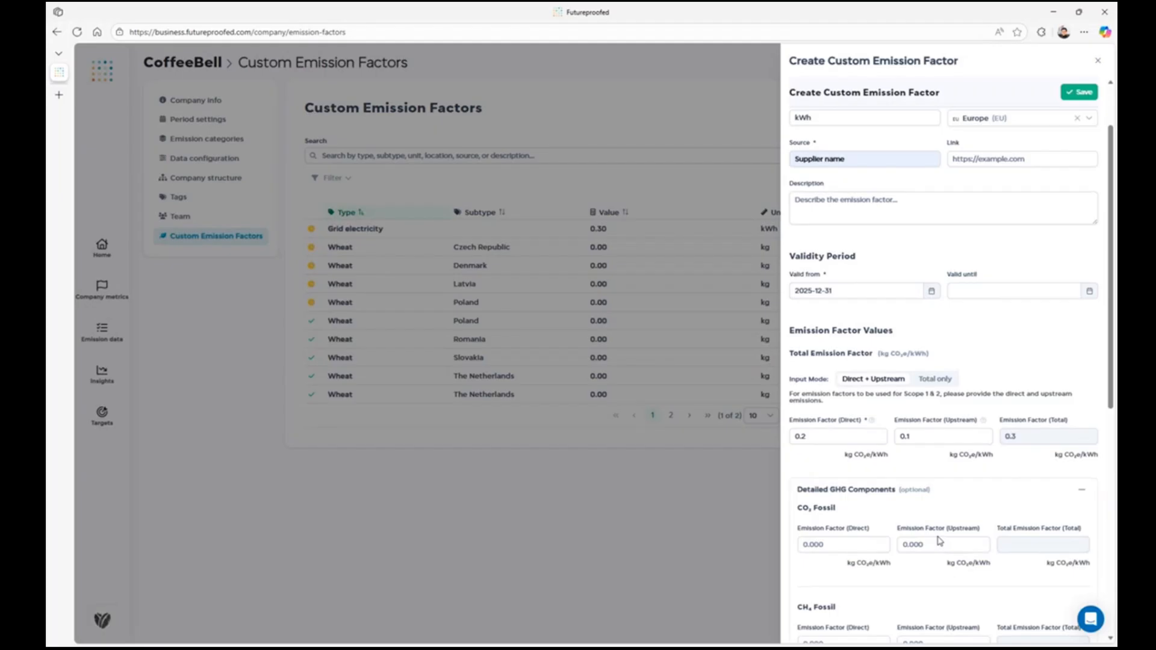
scroll(940, 540, up, 2)
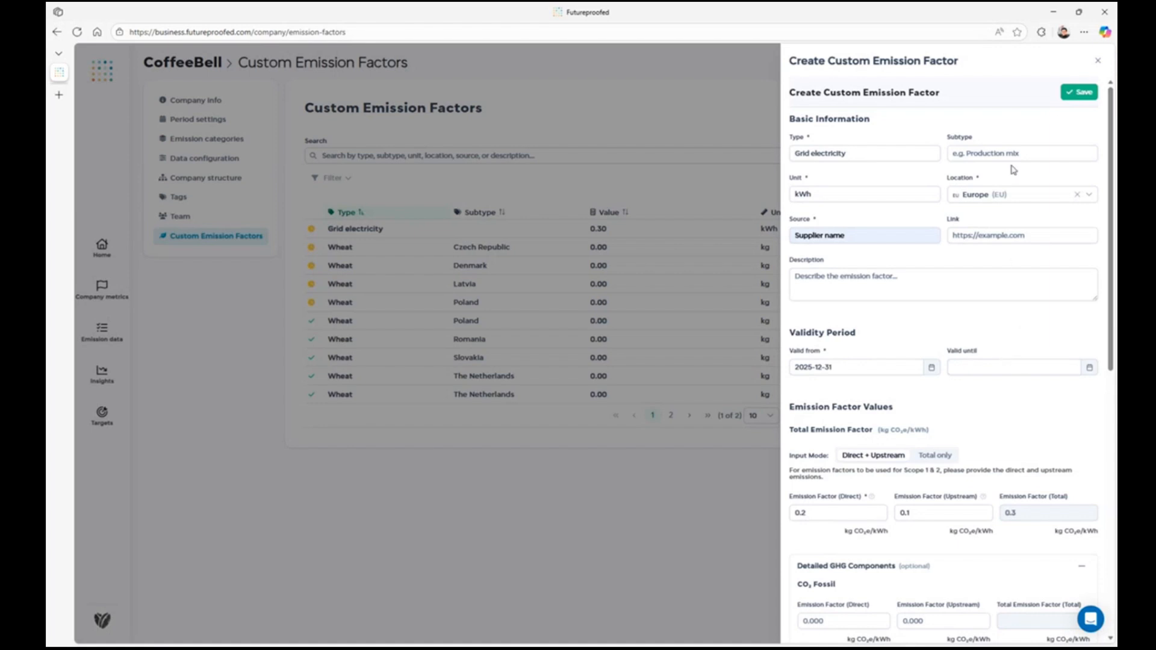
Step: Save the new Grid electricity emission factor and publish the first Grid electricity entry in the list
click(1075, 93)
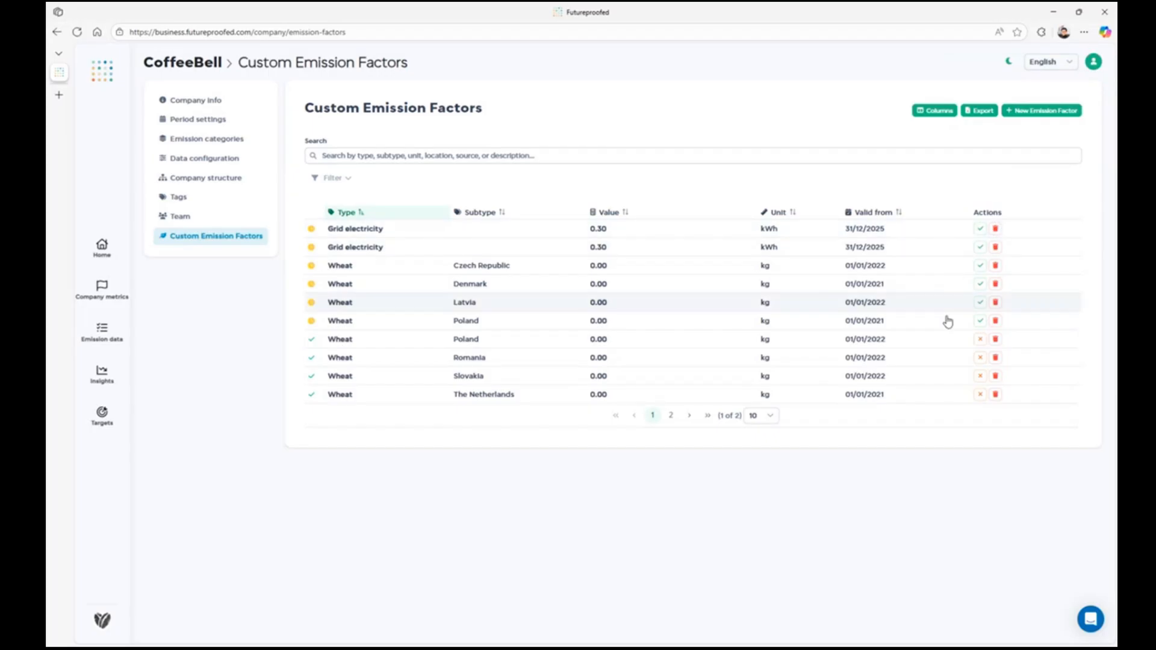
click(981, 232)
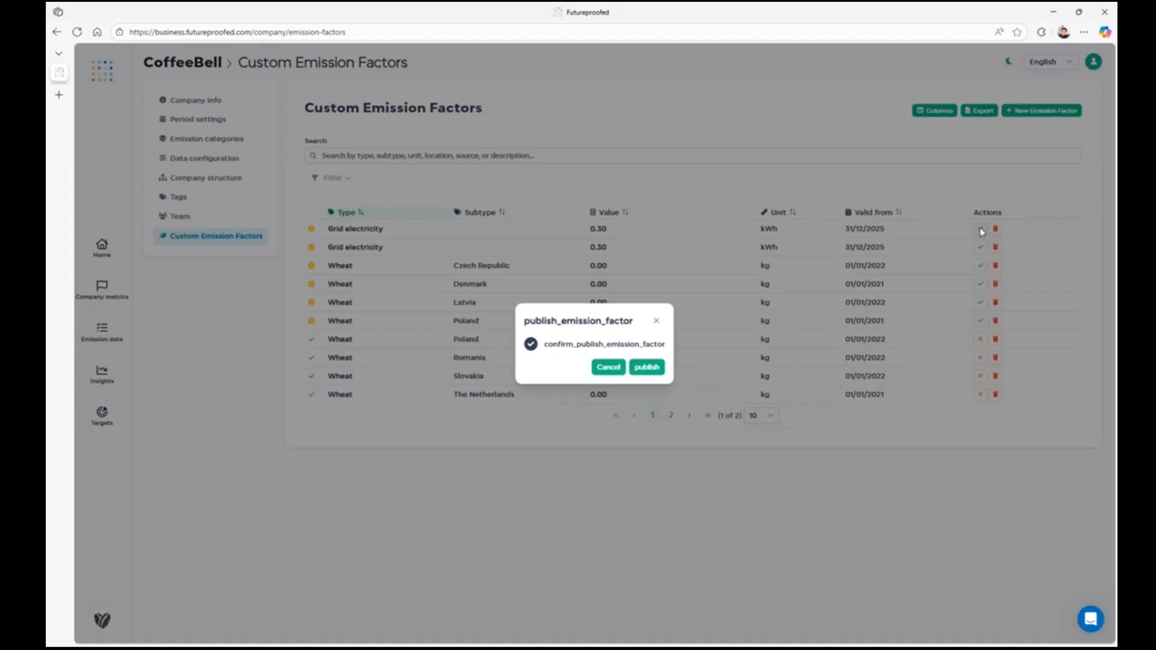
click(647, 368)
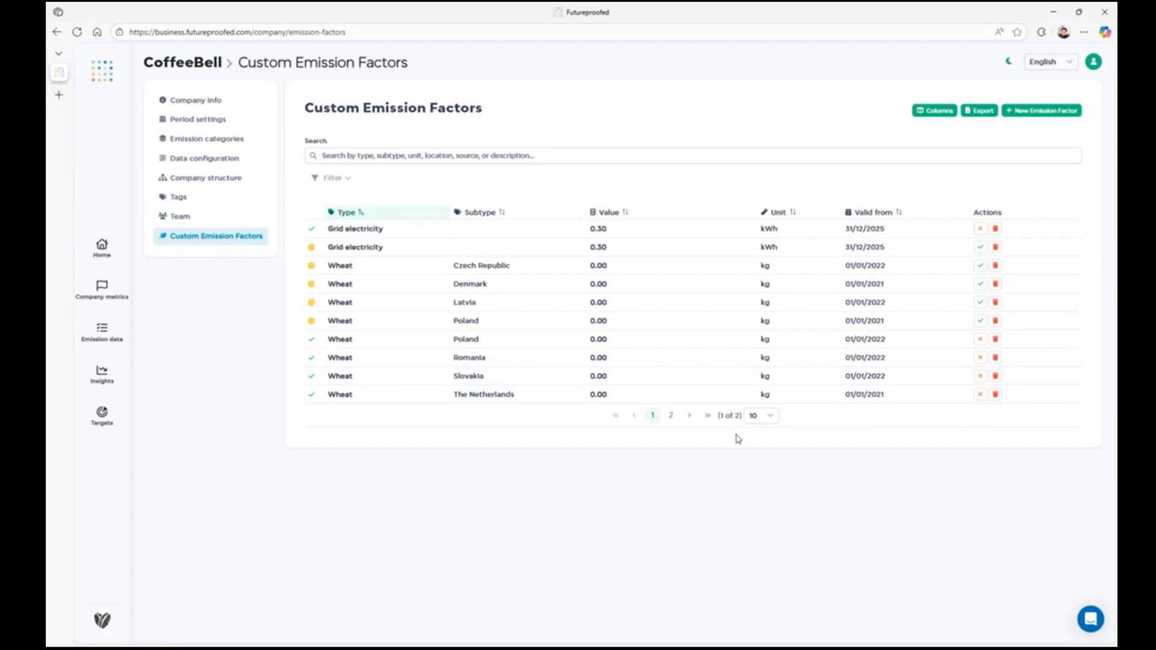
Step: Hide the Unit column in the custom emission factors table
click(934, 112)
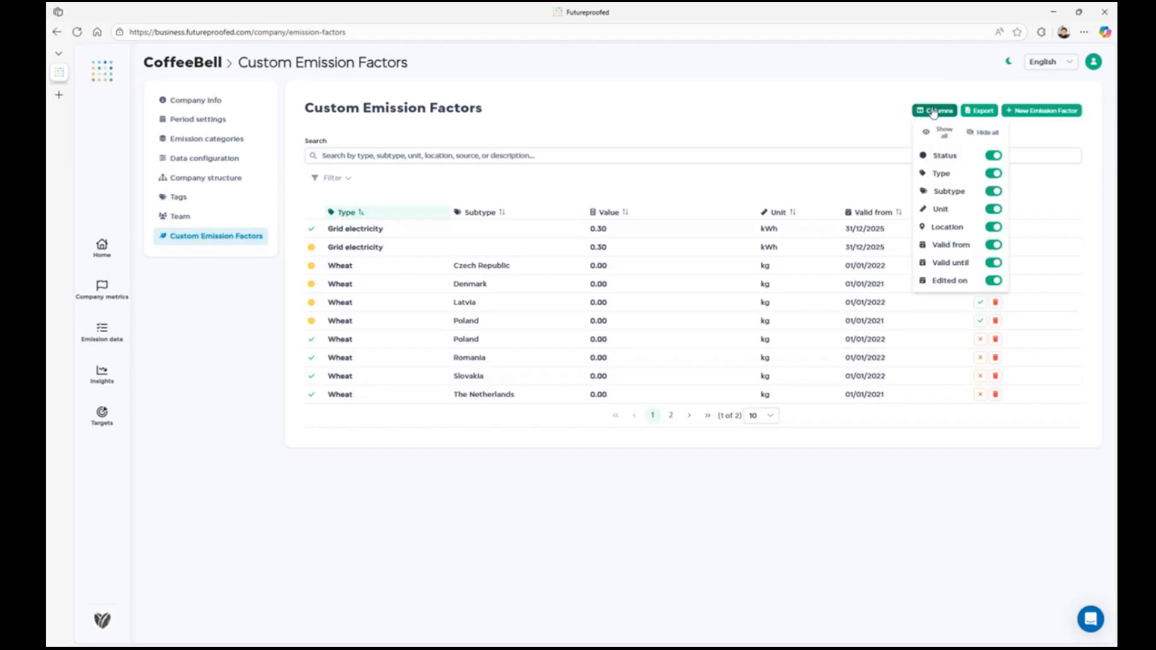
click(993, 210)
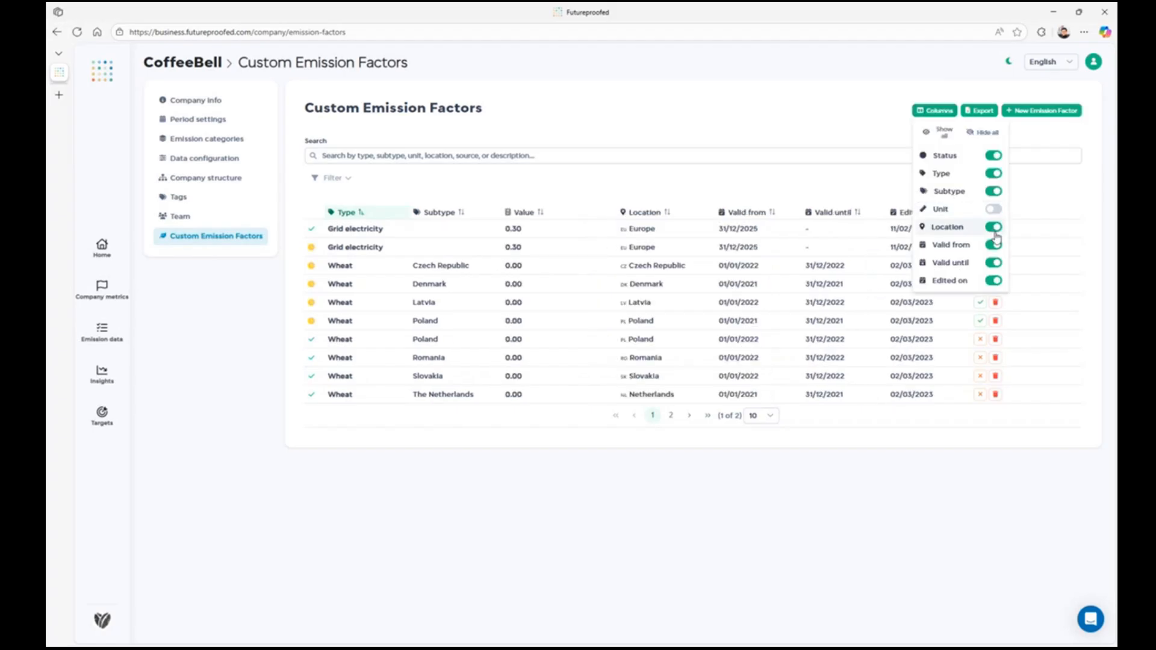
Step: Hide the Location column in the custom emission factors table and export the table to an Excel file
click(994, 230)
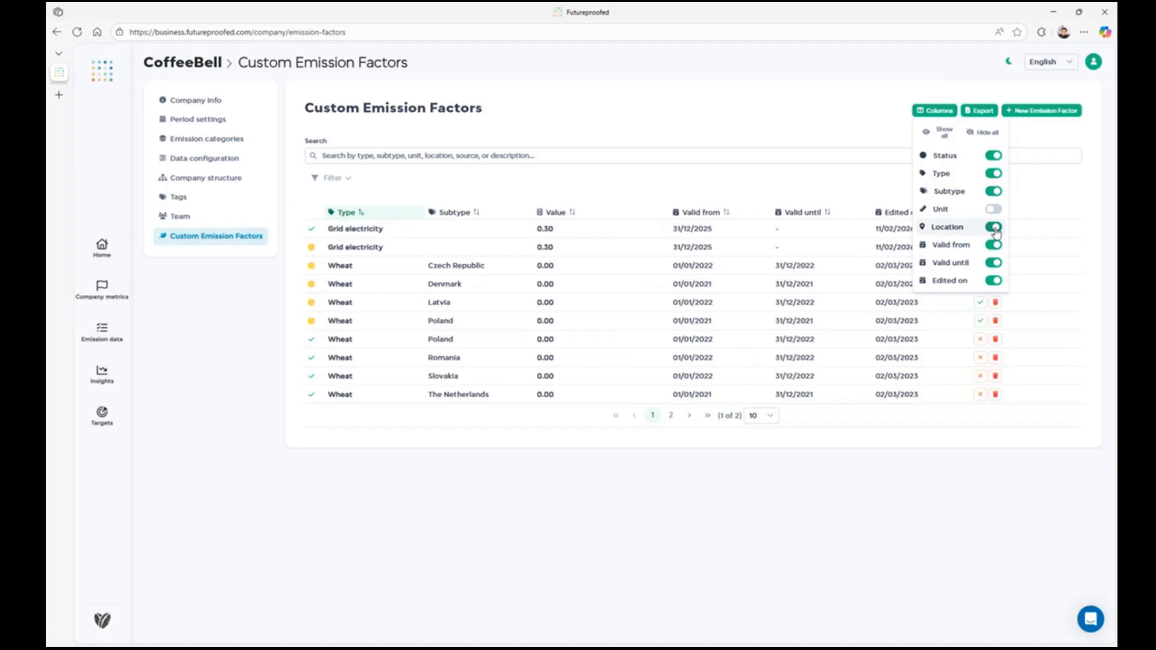
click(876, 123)
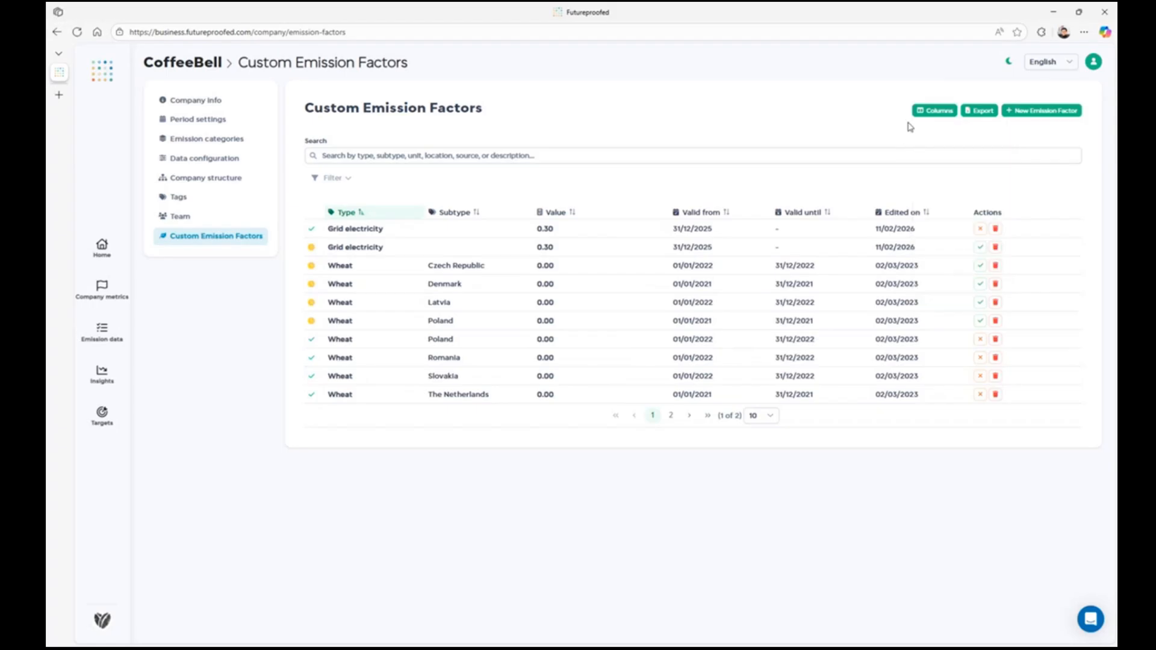
click(985, 112)
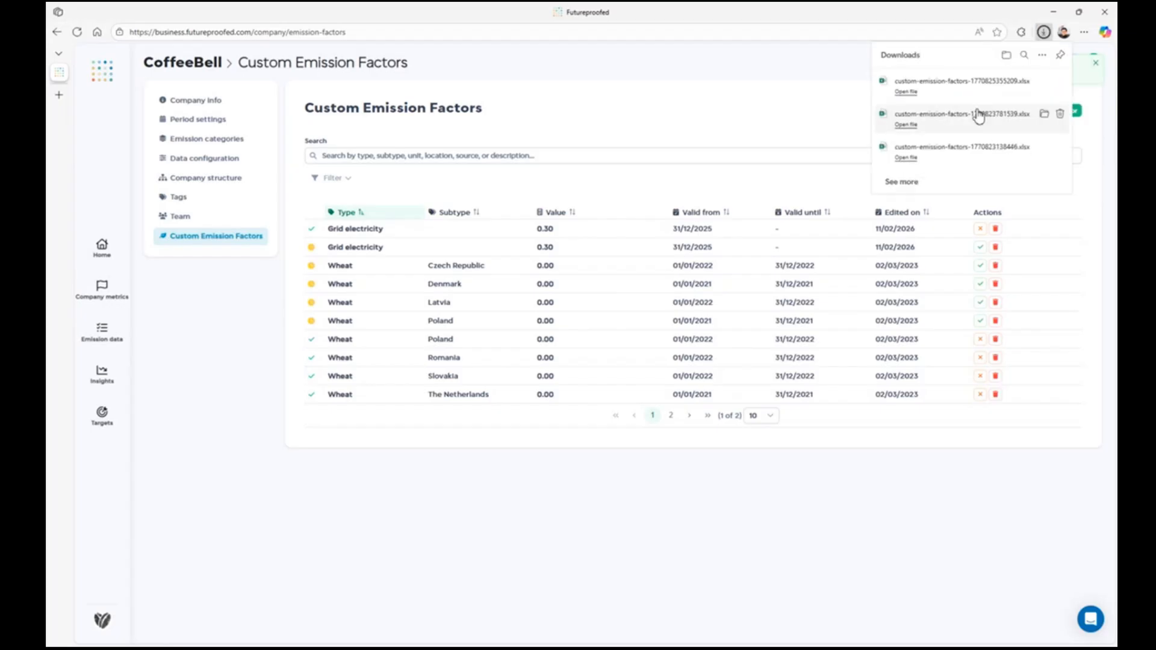
click(842, 102)
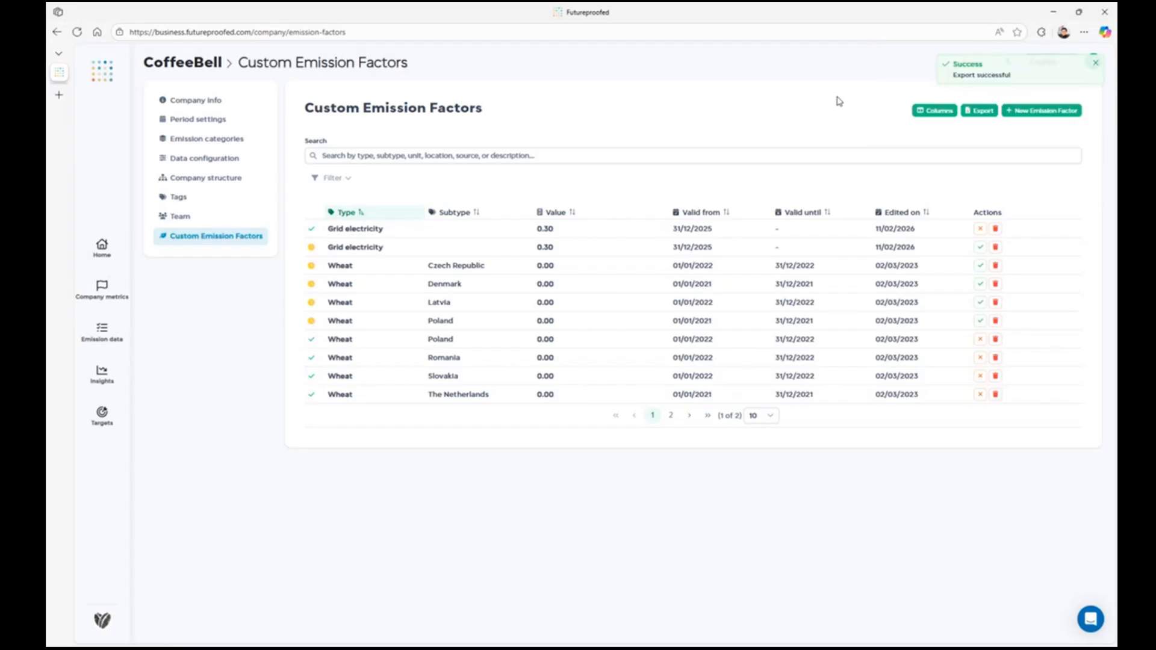
Step: Expand the table's filter options and sort the custom emission factors by Value in descending order
click(328, 179)
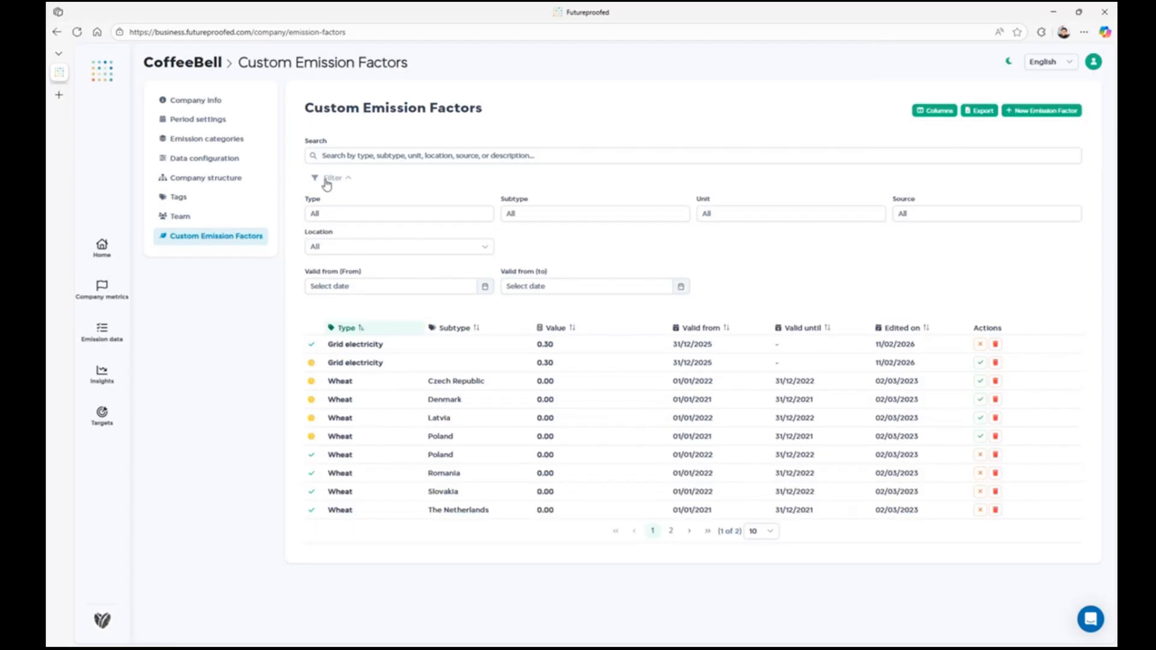
click(578, 329)
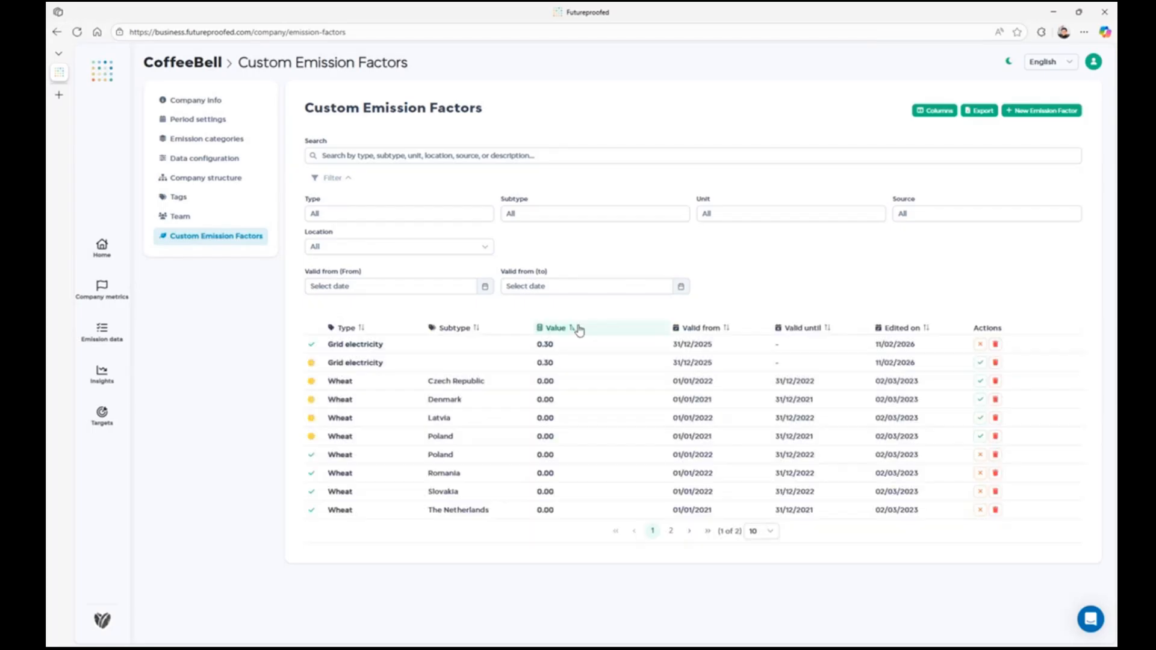
click(579, 330)
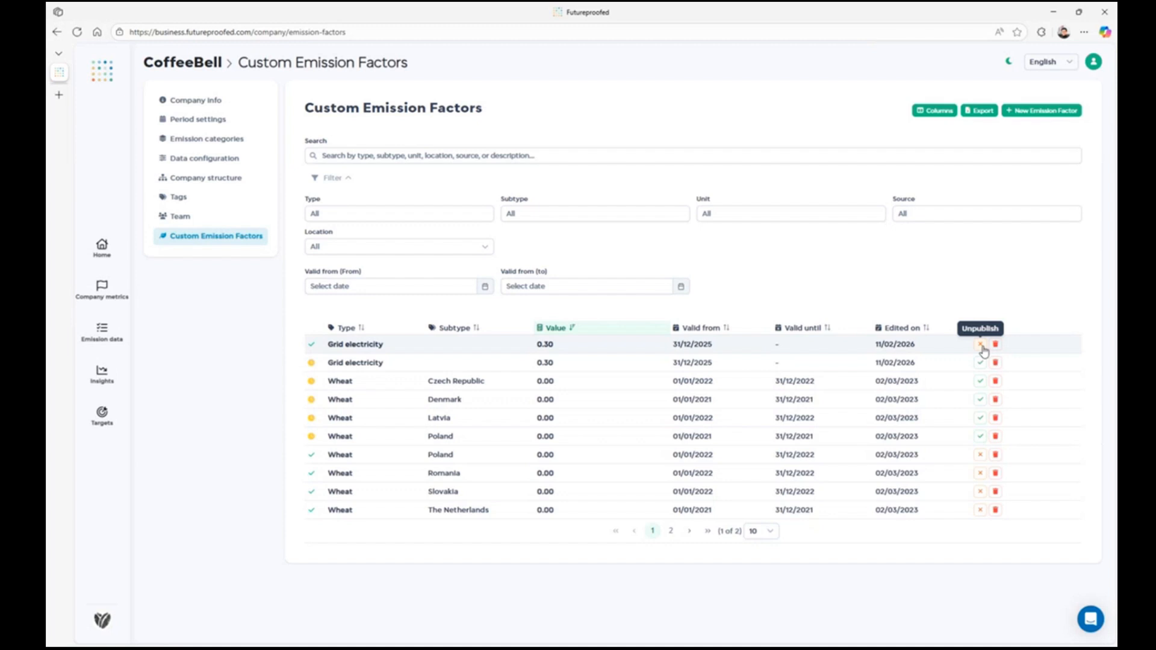
Step: Unpublish the first Grid electricity emission factor in the table and delete it, confirming both actions
click(982, 346)
click(648, 365)
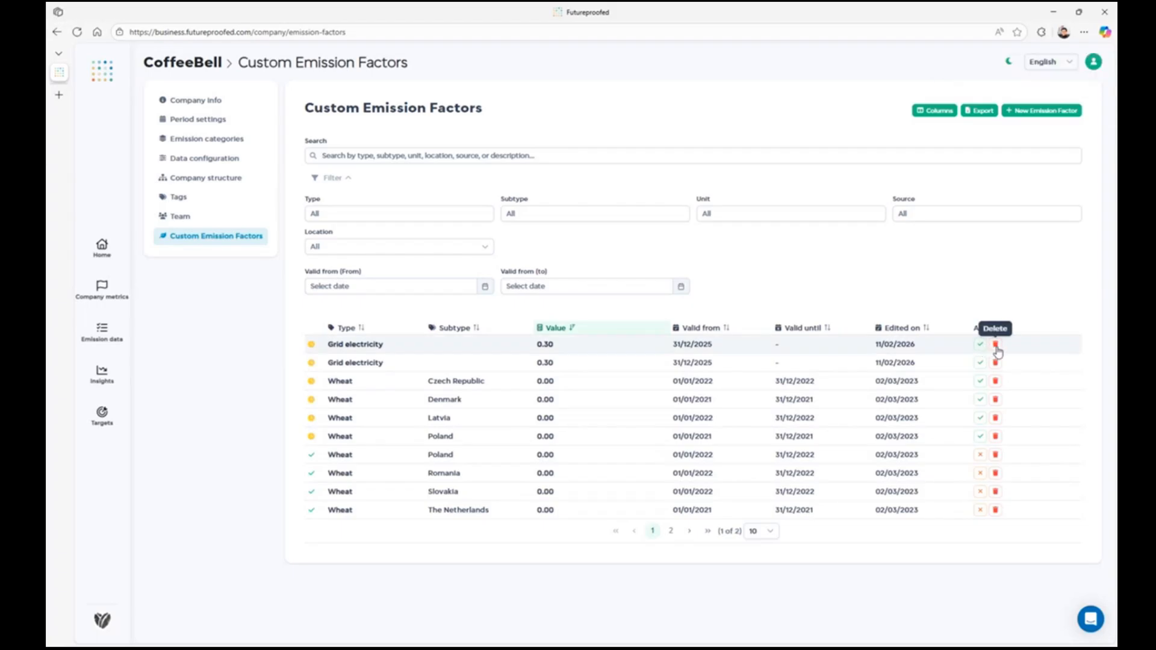
click(996, 345)
click(647, 369)
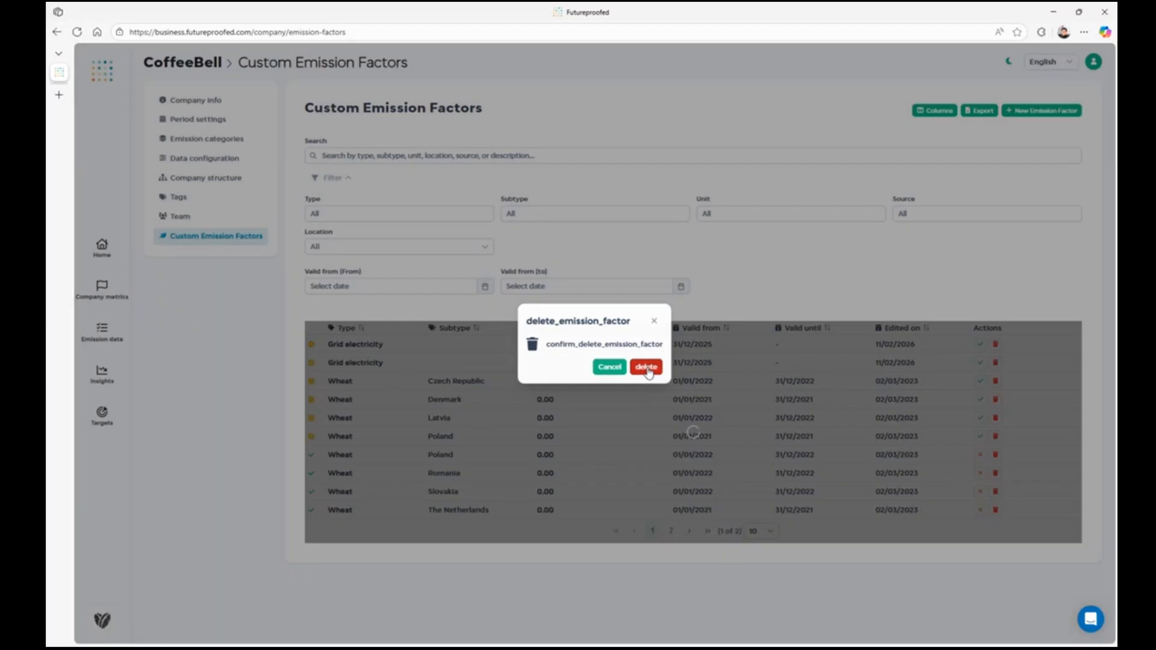